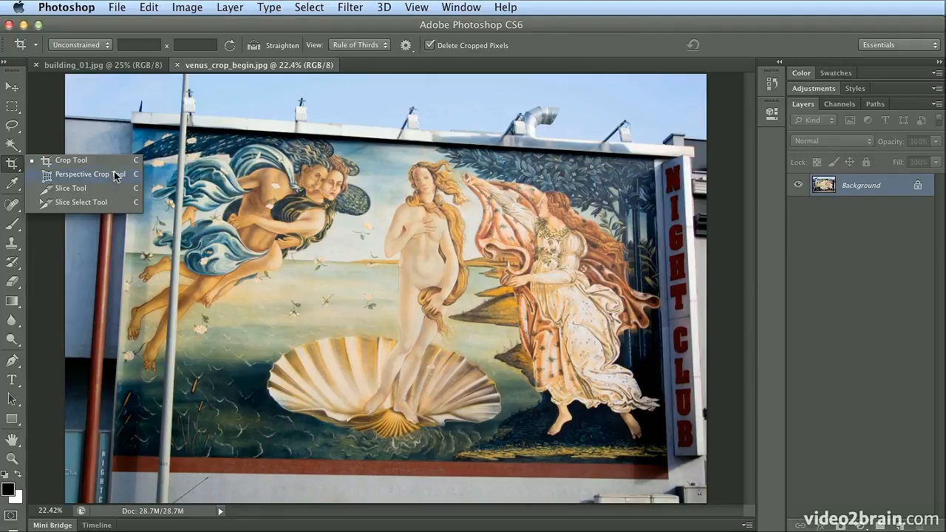
Outline the mural with the Perspective Crop Tool, placing one corner point at each of its four corners.
{"action": "left_click", "coordinate": [115, 176]}
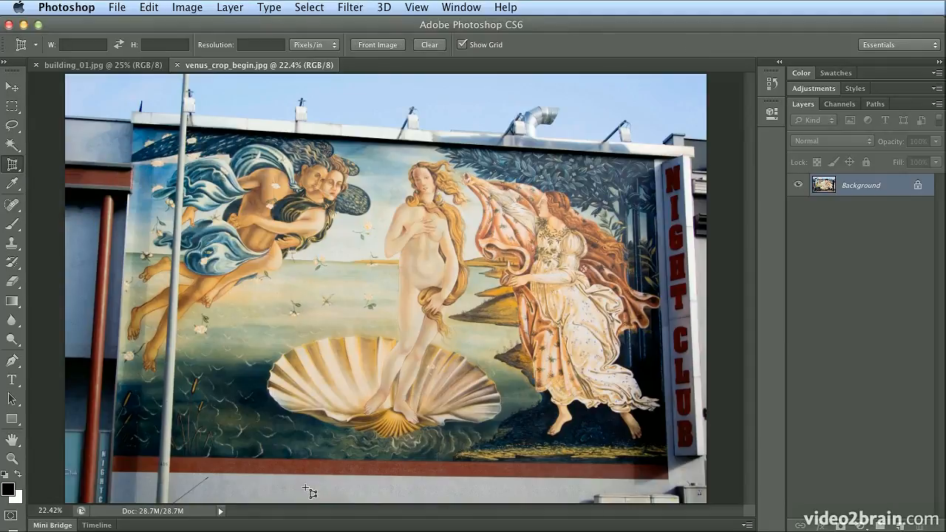
{"action": "left_click", "coordinate": [111, 473]}
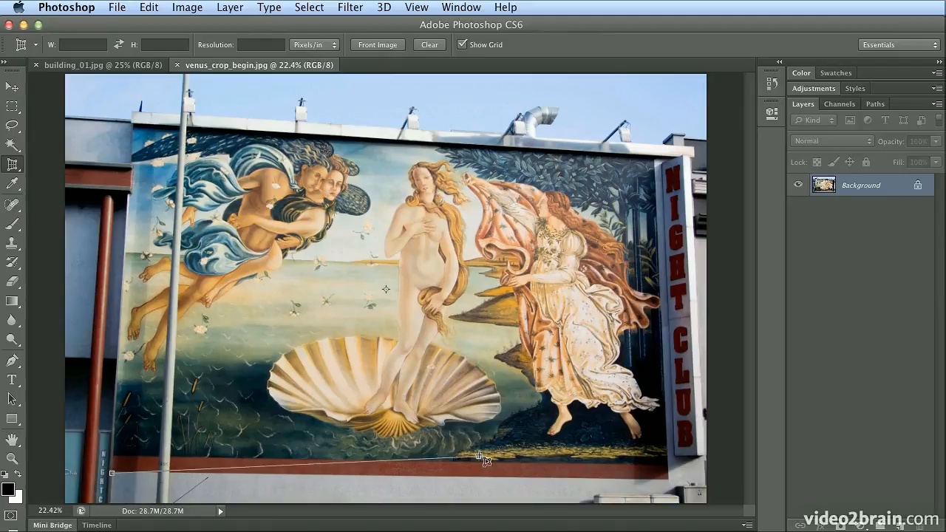
{"action": "left_click", "coordinate": [670, 479]}
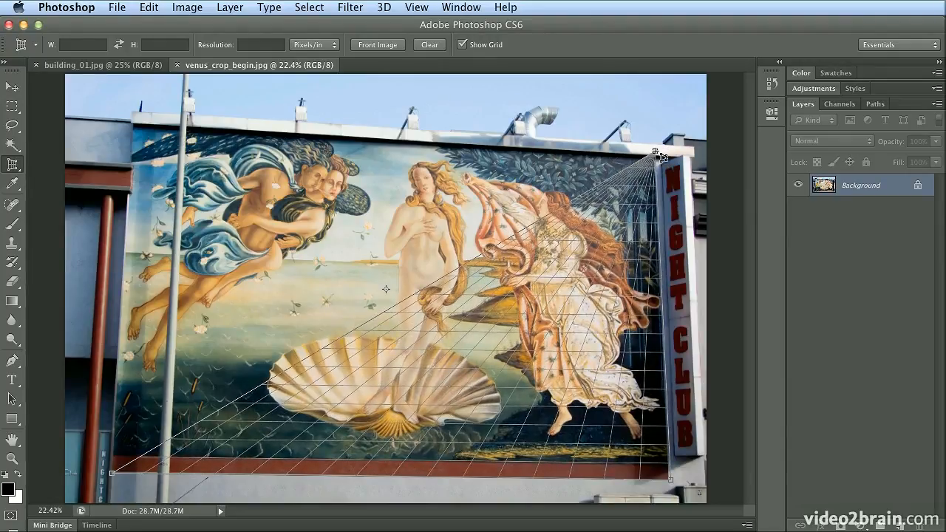
{"action": "left_click", "coordinate": [655, 152]}
{"action": "left_click", "coordinate": [133, 119]}
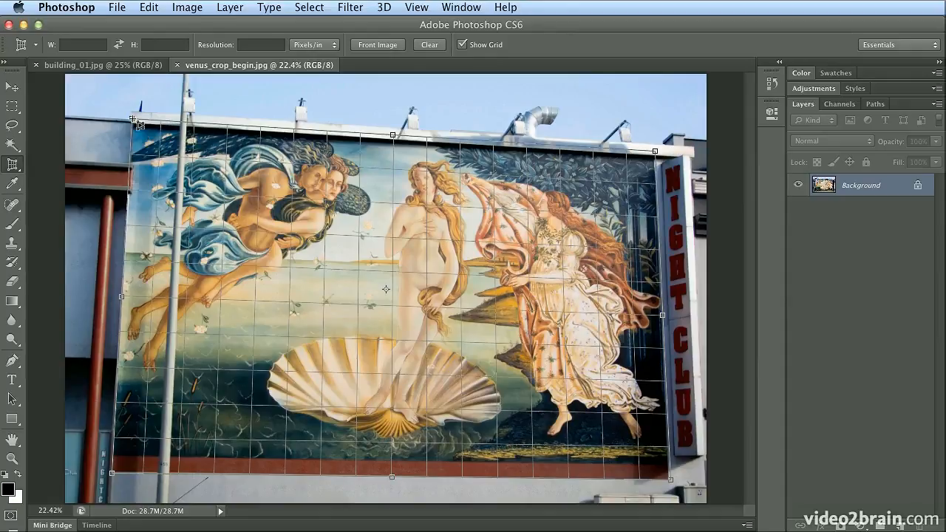
{"action": "left_click", "coordinate": [132, 119]}
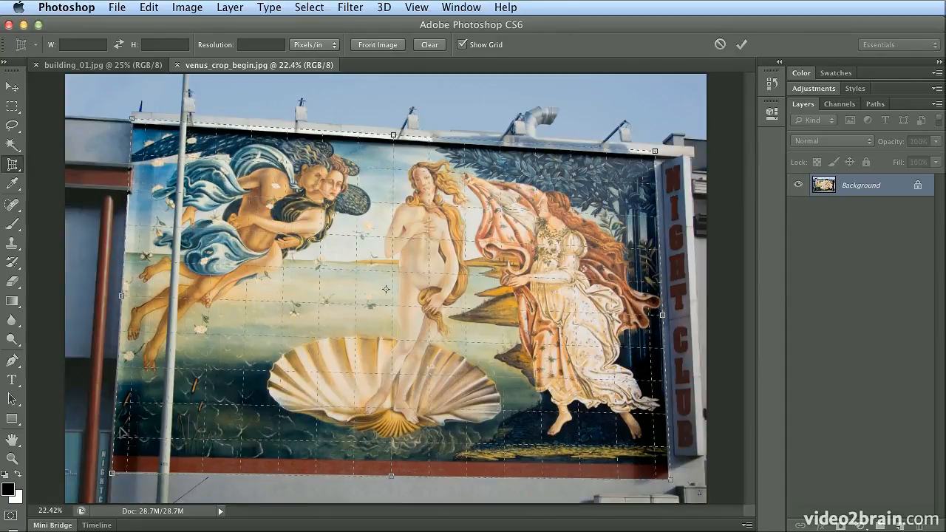
Refine the crop's upper-left and upper-right corners so its upper edge follows the mural just below the white ledge.
{"action": "left_click_drag", "start_coordinate": [112, 477], "coordinate": [111, 475]}
{"action": "key", "text": "super+plus"}
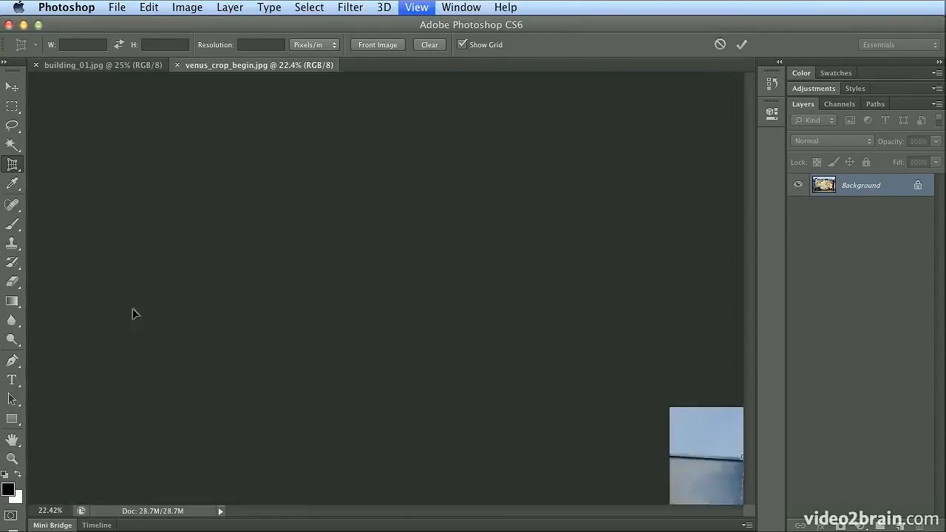
{"action": "key", "text": "super+plus"}
{"action": "key", "text": "super+plus"}
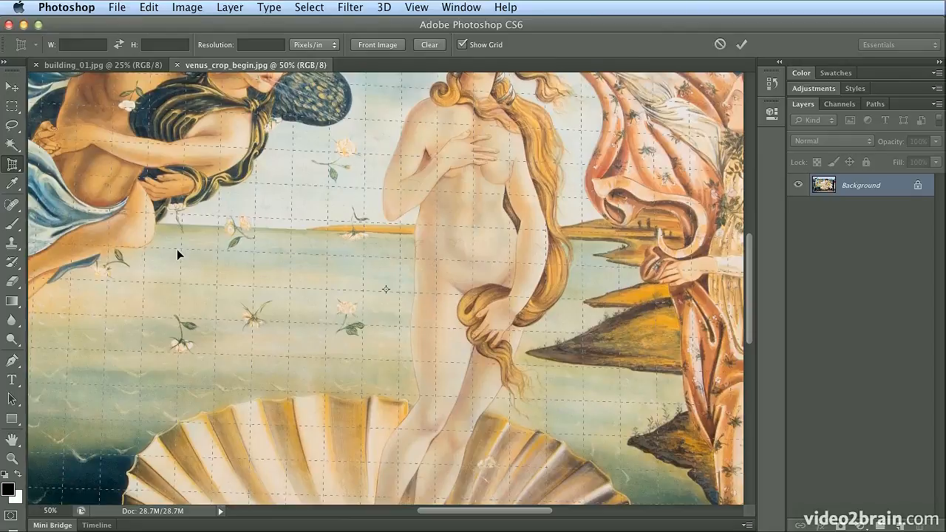
{"action": "key", "text": "shift+Tab"}
{"action": "scroll", "coordinate": [196, 286], "scroll_direction": "up", "scroll_amount": 6}
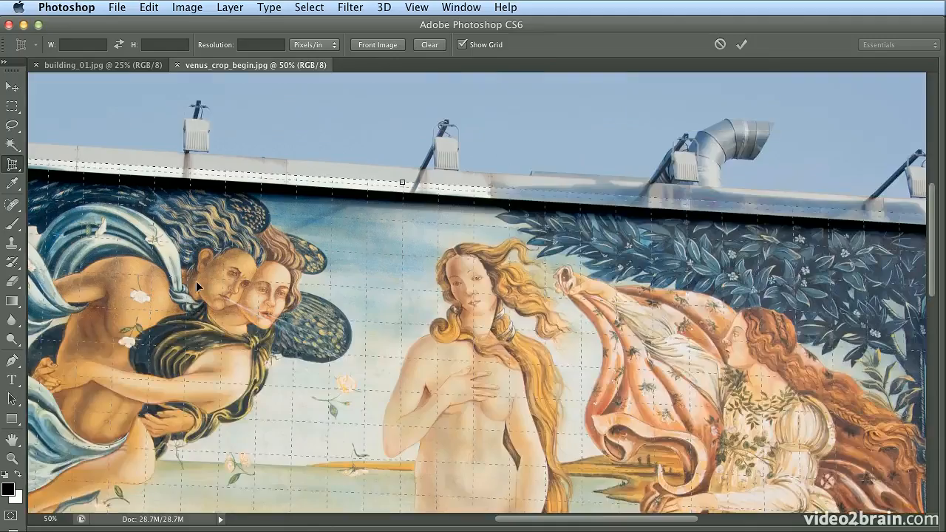
{"action": "left_click_drag", "start_coordinate": [573, 518], "coordinate": [453, 516]}
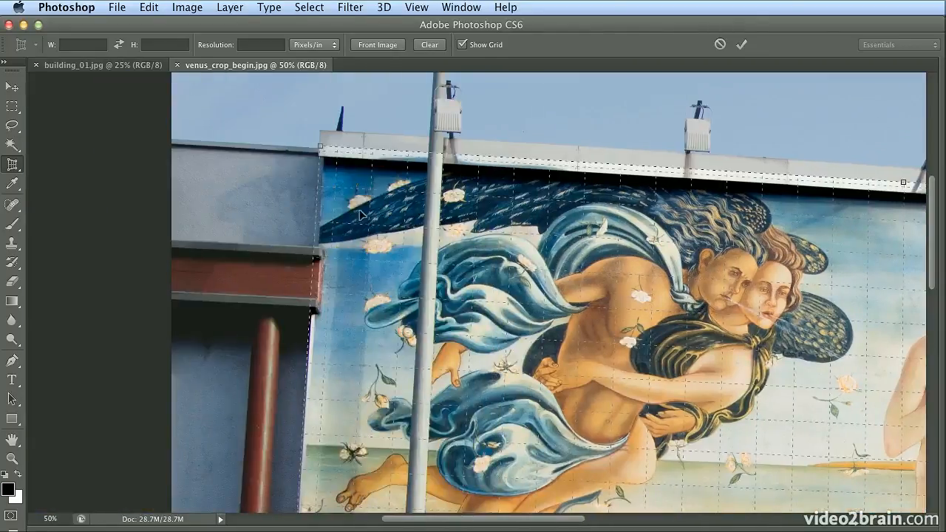
{"action": "left_click_drag", "start_coordinate": [320, 150], "coordinate": [323, 157]}
{"action": "left_click_drag", "start_coordinate": [529, 518], "coordinate": [680, 526]}
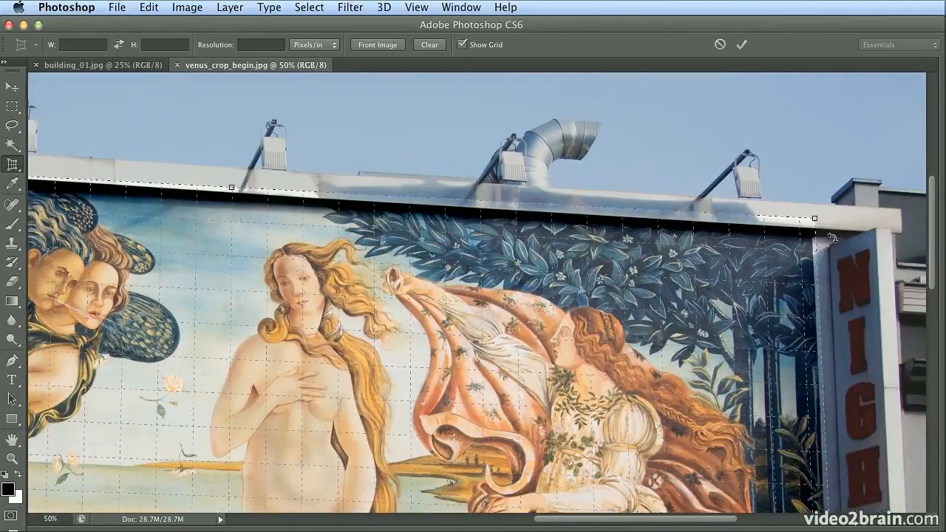
{"action": "left_click_drag", "start_coordinate": [815, 222], "coordinate": [811, 238]}
Align the crop's lower-right and lower-left corners with the ends of the red strip beneath the mural.
{"action": "scroll", "coordinate": [812, 239], "scroll_direction": "down", "scroll_amount": 10}
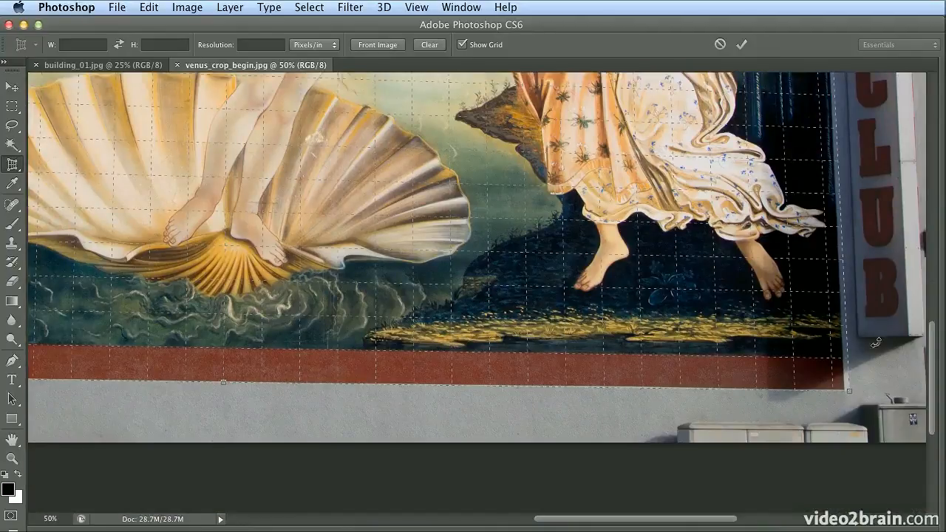
{"action": "left_click_drag", "start_coordinate": [847, 395], "coordinate": [847, 390]}
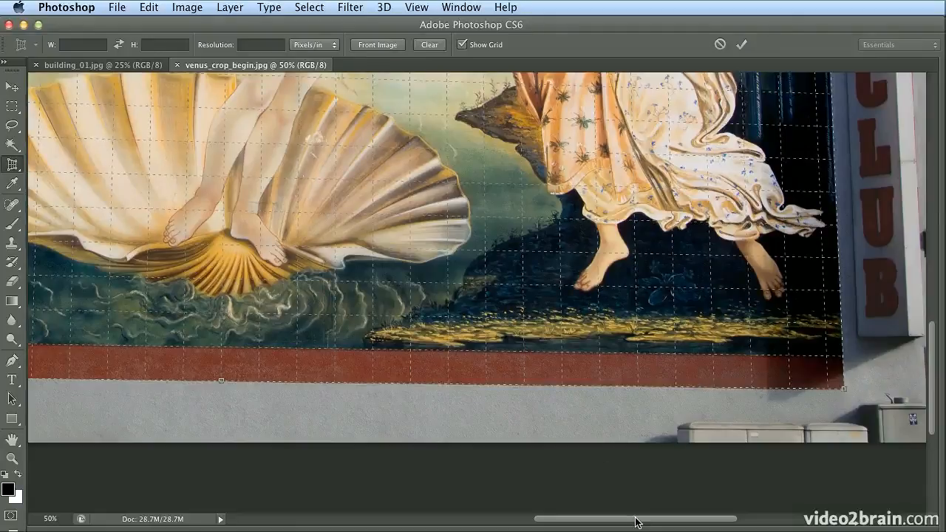
{"action": "left_click_drag", "start_coordinate": [640, 519], "coordinate": [514, 526]}
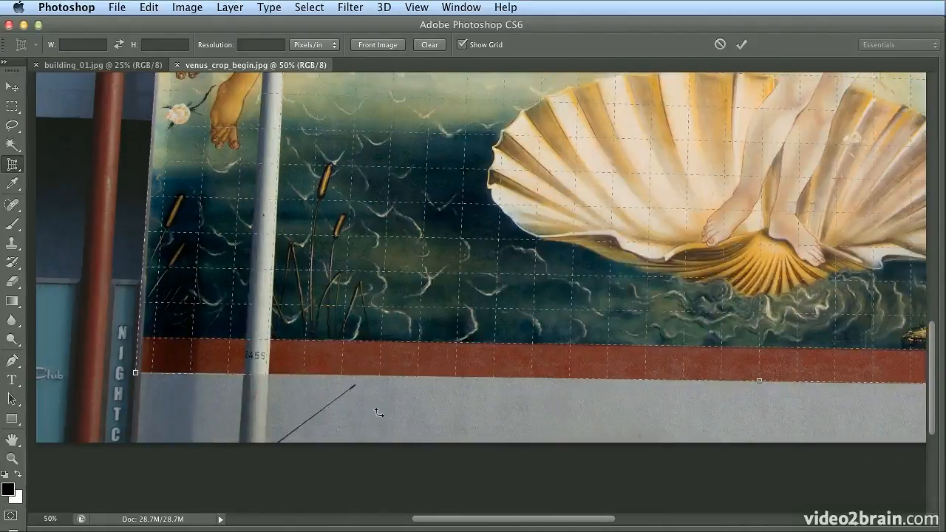
{"action": "left_click_drag", "start_coordinate": [139, 374], "coordinate": [143, 375]}
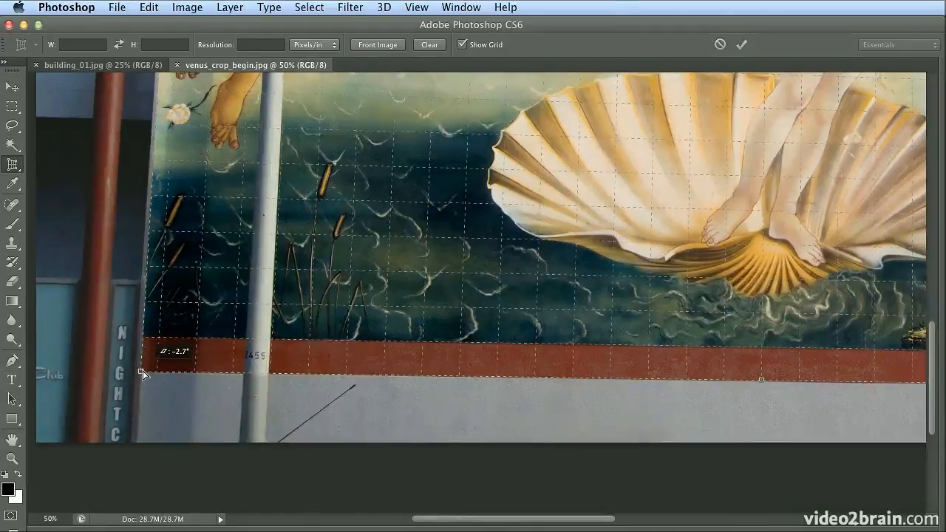
Nudge the crop's upper-left and lower-left corners slightly inward from the mural's left edge.
{"action": "scroll", "coordinate": [292, 331], "scroll_direction": "up", "scroll_amount": 10}
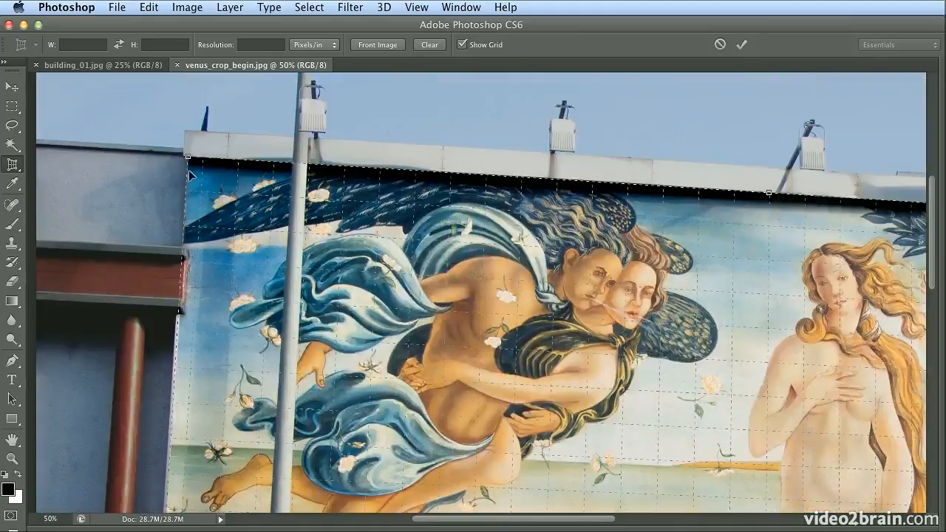
{"action": "left_click_drag", "start_coordinate": [193, 168], "coordinate": [196, 160]}
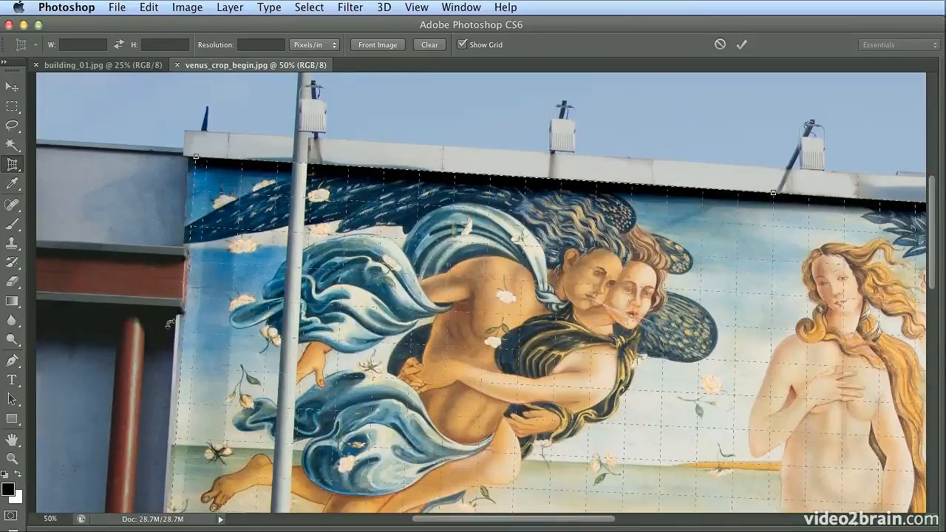
{"action": "scroll", "coordinate": [319, 406], "scroll_direction": "down", "scroll_amount": 5}
{"action": "scroll", "coordinate": [317, 405], "scroll_direction": "down", "scroll_amount": 8}
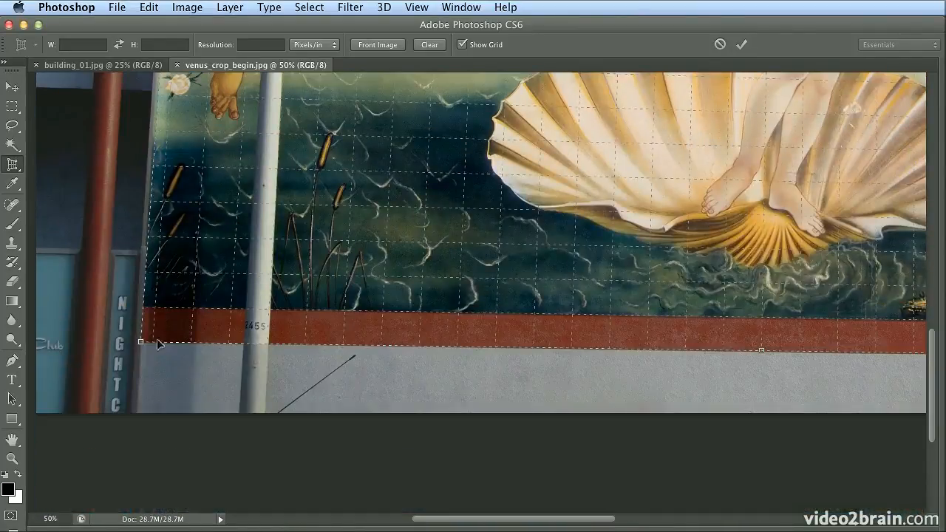
{"action": "left_click_drag", "start_coordinate": [142, 343], "coordinate": [147, 344]}
{"action": "scroll", "coordinate": [175, 334], "scroll_direction": "up", "scroll_amount": 10}
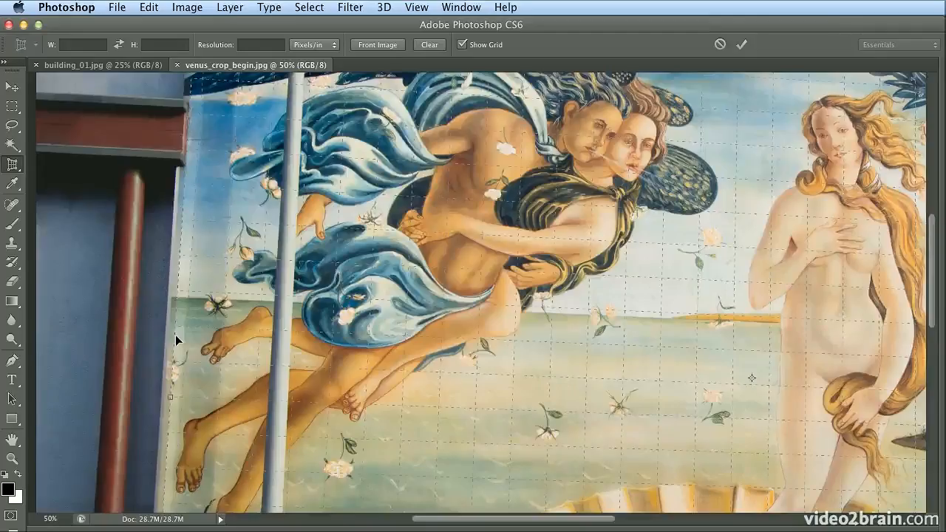
Fine-tune the crop's upper edge along the mural and apply the perspective crop.
{"action": "scroll", "coordinate": [175, 334], "scroll_direction": "up", "scroll_amount": 6}
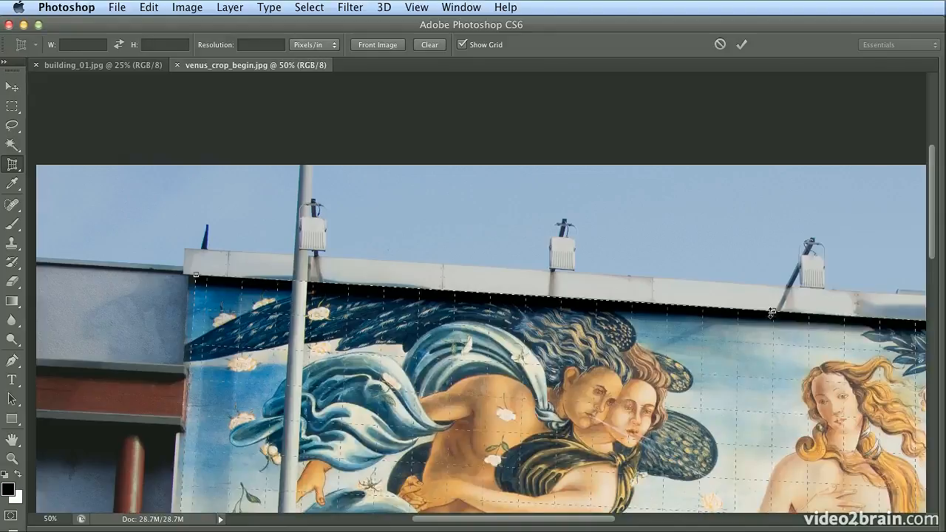
{"action": "left_click_drag", "start_coordinate": [773, 314], "coordinate": [773, 315]}
{"action": "key", "text": "super+0"}
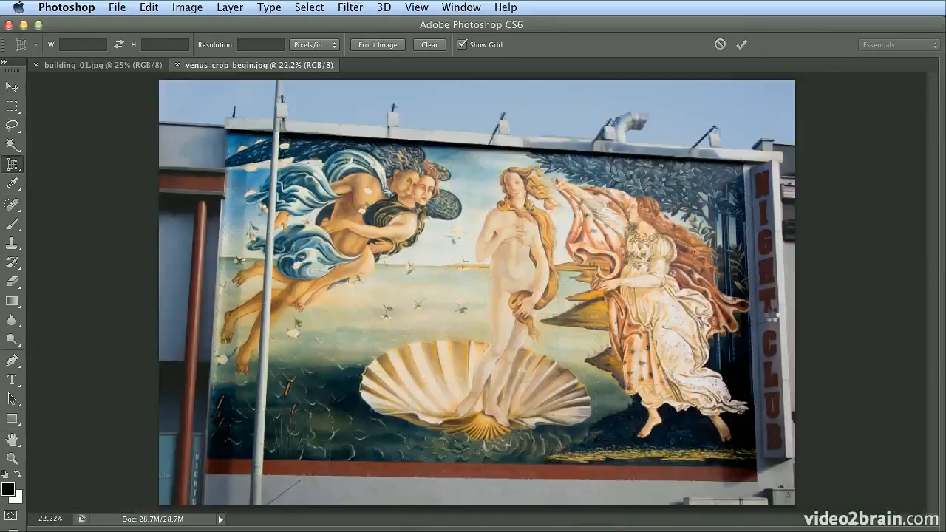
{"action": "key", "text": "Return"}
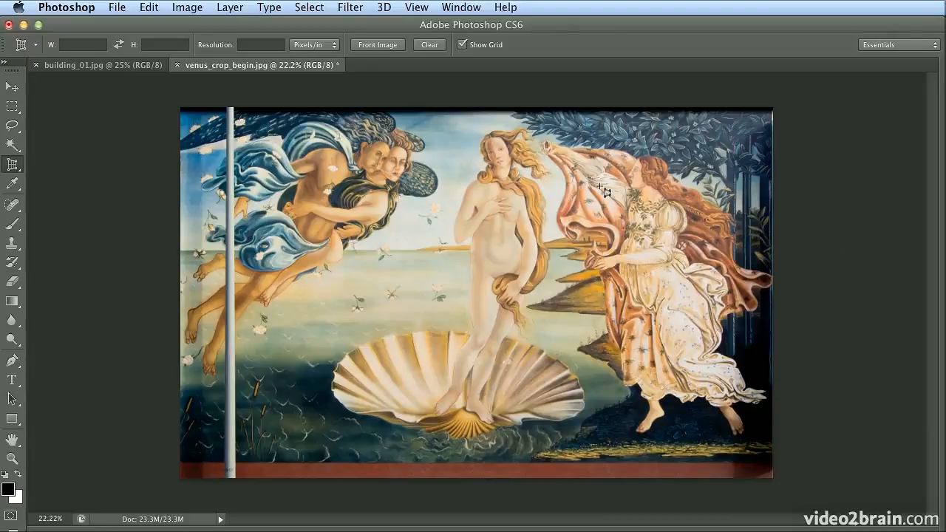
In building_01.jpg, draw a perspective crop around the tower and reshape its right corners to exclude most of the white area.
{"action": "left_click", "coordinate": [101, 68]}
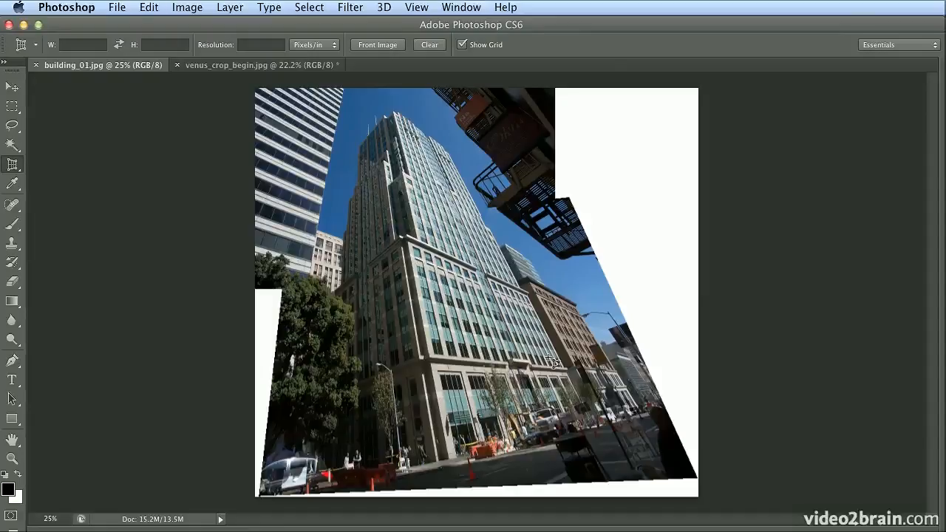
{"action": "left_click_drag", "start_coordinate": [276, 89], "coordinate": [608, 481]}
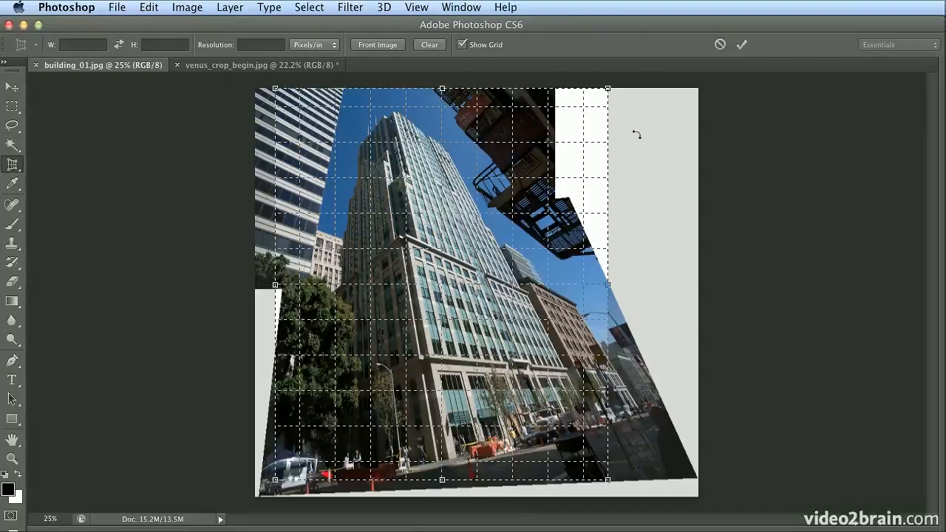
{"action": "left_click_drag", "start_coordinate": [608, 88], "coordinate": [548, 89]}
{"action": "left_click_drag", "start_coordinate": [609, 481], "coordinate": [623, 433]}
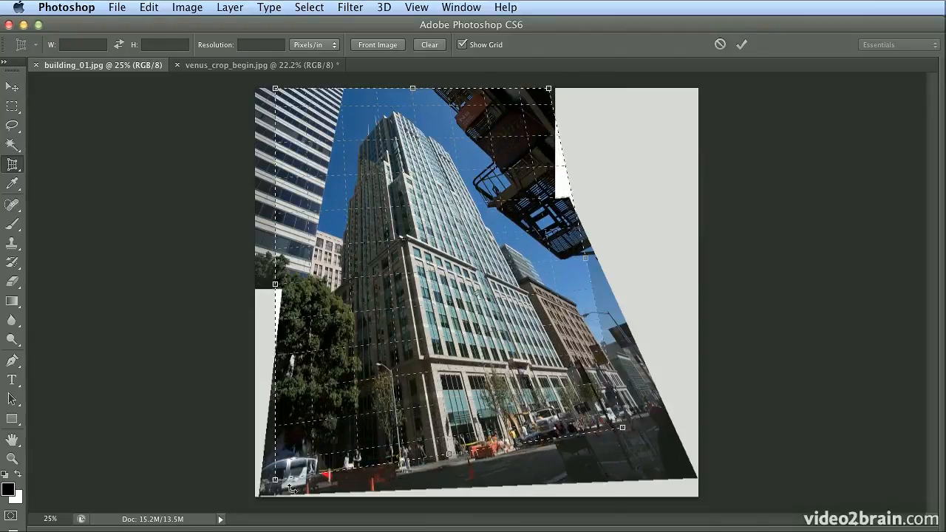
Reshape the crop's left corners to the photo's upper-left corner and the street near the white van, and apply the crop.
{"action": "left_click_drag", "start_coordinate": [277, 483], "coordinate": [282, 493]}
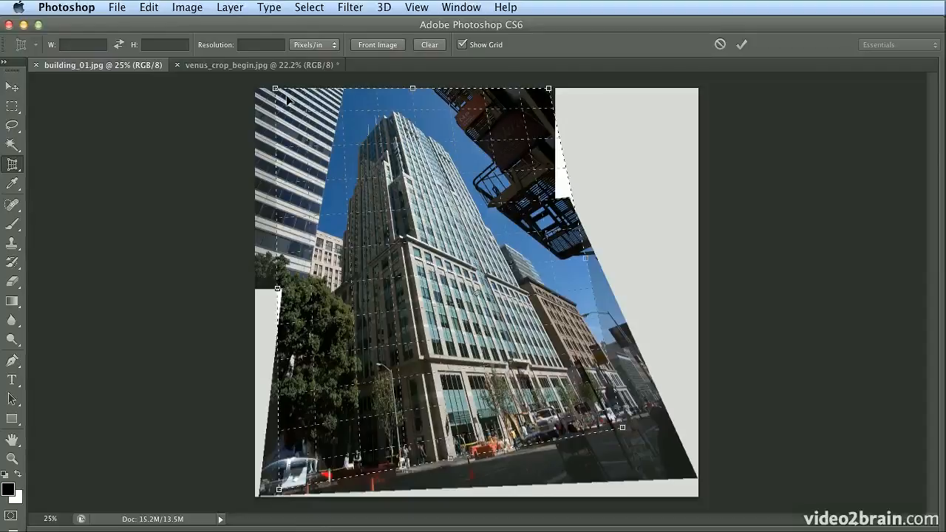
{"action": "left_click_drag", "start_coordinate": [277, 90], "coordinate": [244, 90]}
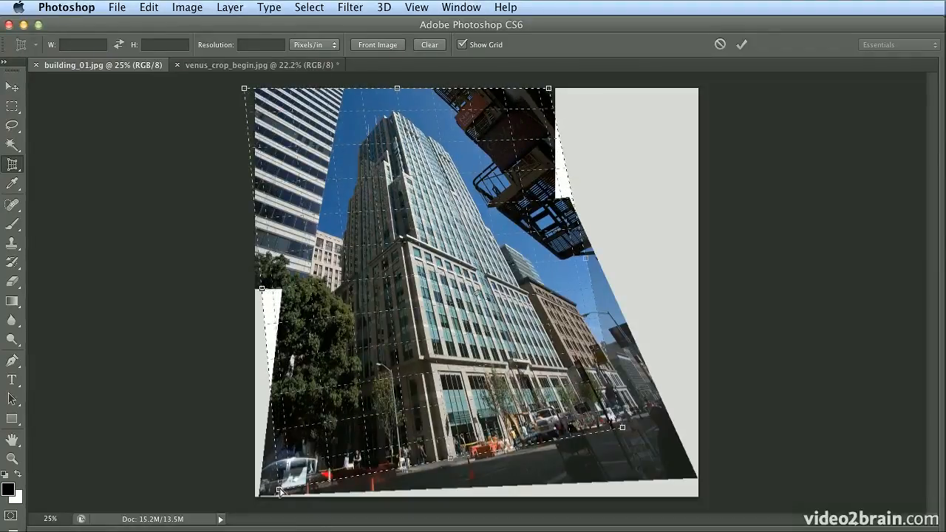
{"action": "left_click_drag", "start_coordinate": [279, 489], "coordinate": [305, 487]}
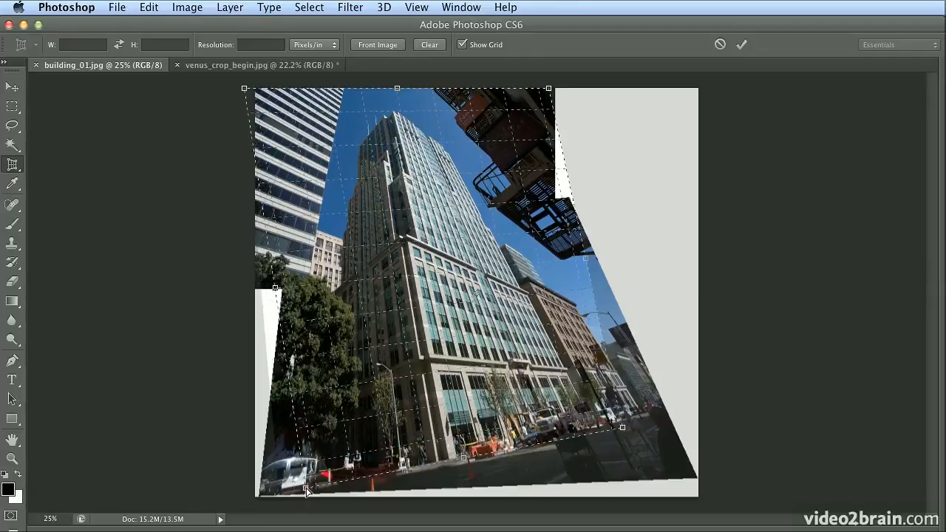
{"action": "left_click_drag", "start_coordinate": [244, 90], "coordinate": [255, 91]}
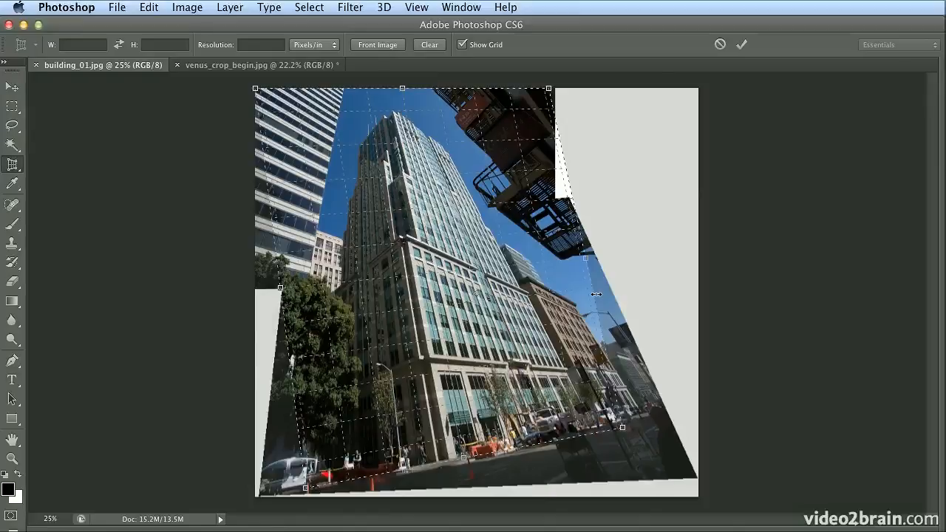
{"action": "key", "text": "Return"}
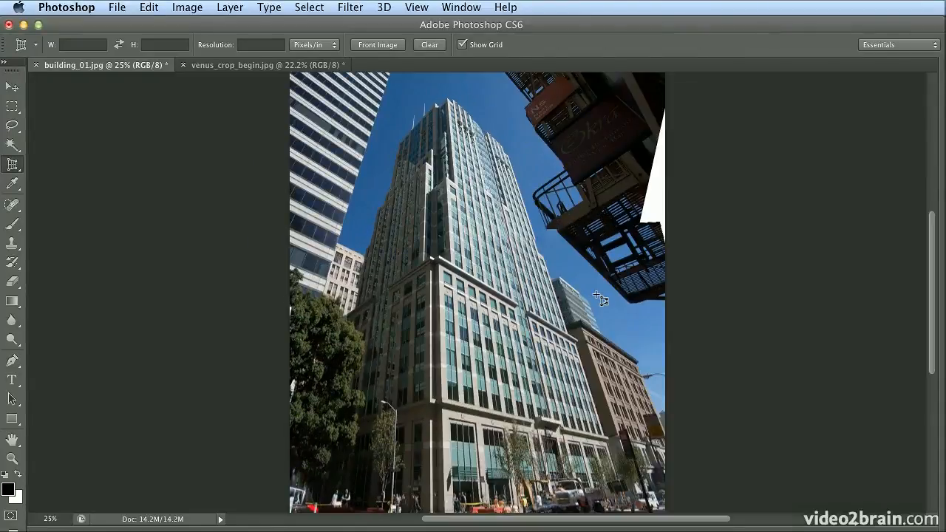
Select the white wedge at the building photo's right edge with the Magic Wand Tool.
{"action": "left_click", "coordinate": [12, 145]}
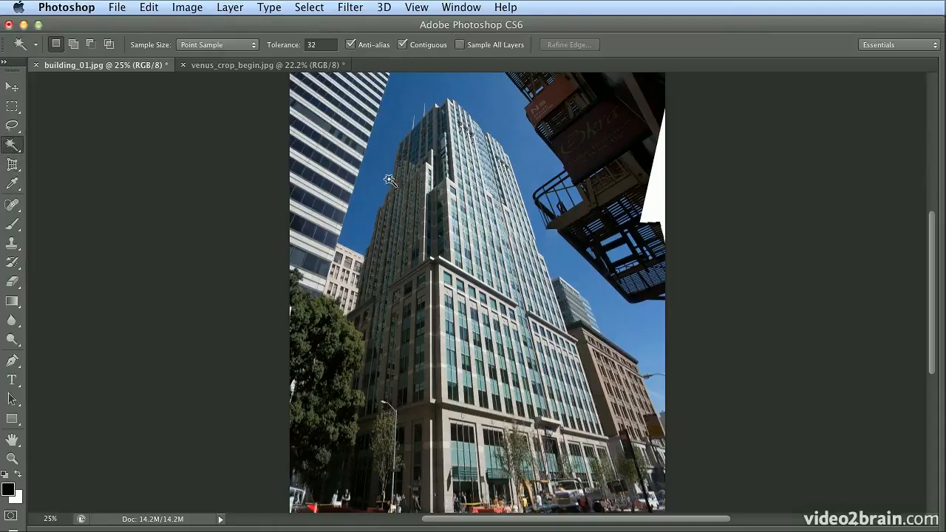
{"action": "left_click", "coordinate": [12, 145]}
{"action": "left_click", "coordinate": [47, 154]}
{"action": "left_click", "coordinate": [666, 200]}
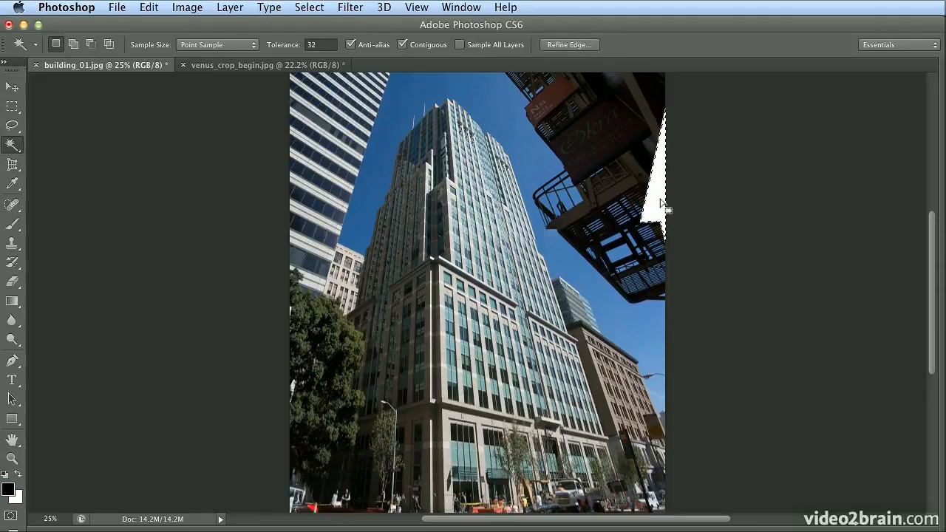
Expand the white wedge selection slightly into the surrounding image.
{"action": "left_click", "coordinate": [308, 7]}
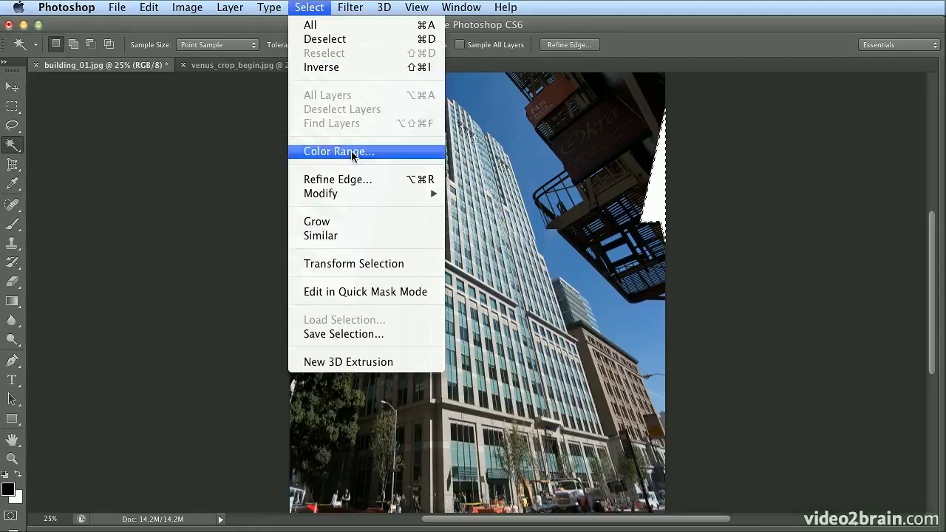
{"action": "mouse_move", "coordinate": [369, 196]}
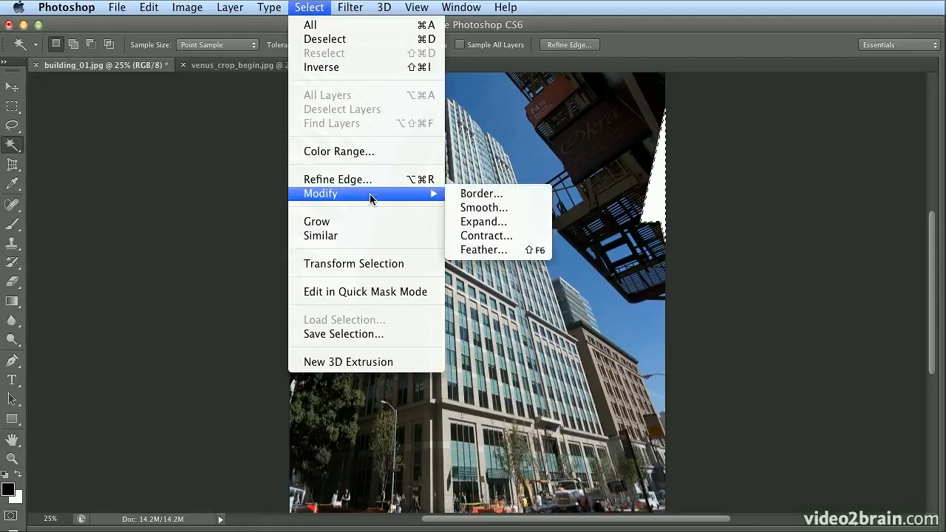
{"action": "left_click", "coordinate": [483, 221]}
{"action": "left_click", "coordinate": [500, 259]}
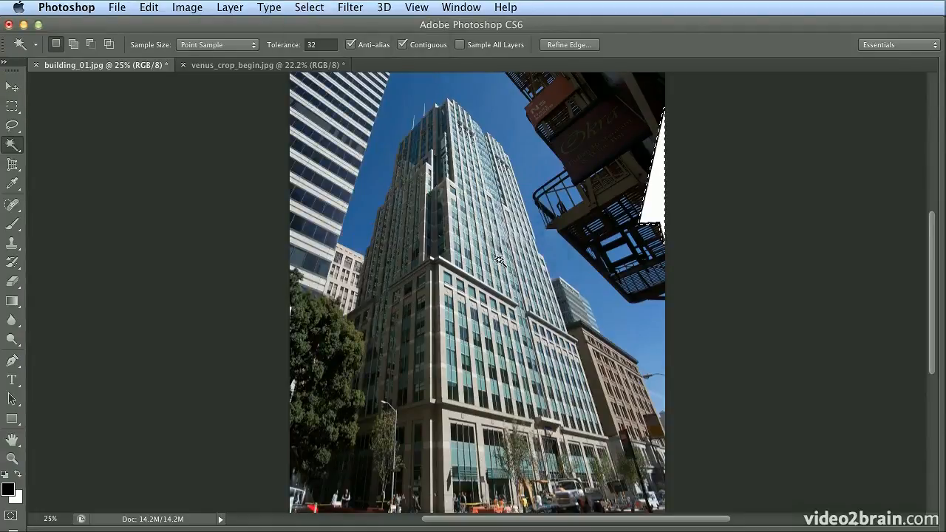
Fill the selected white wedge using Content-Aware contents in Normal mode at 100% opacity, and clear the selection.
{"action": "left_click", "coordinate": [149, 7]}
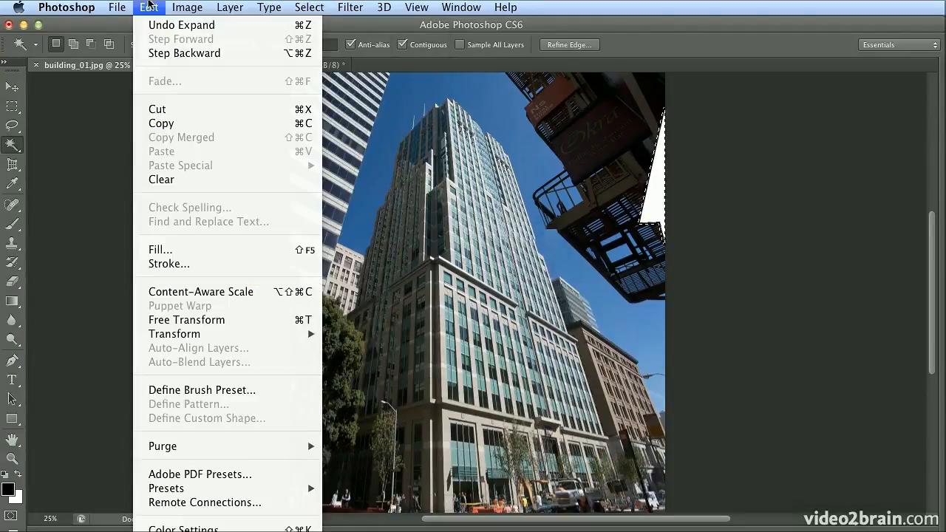
{"action": "left_click", "coordinate": [208, 249]}
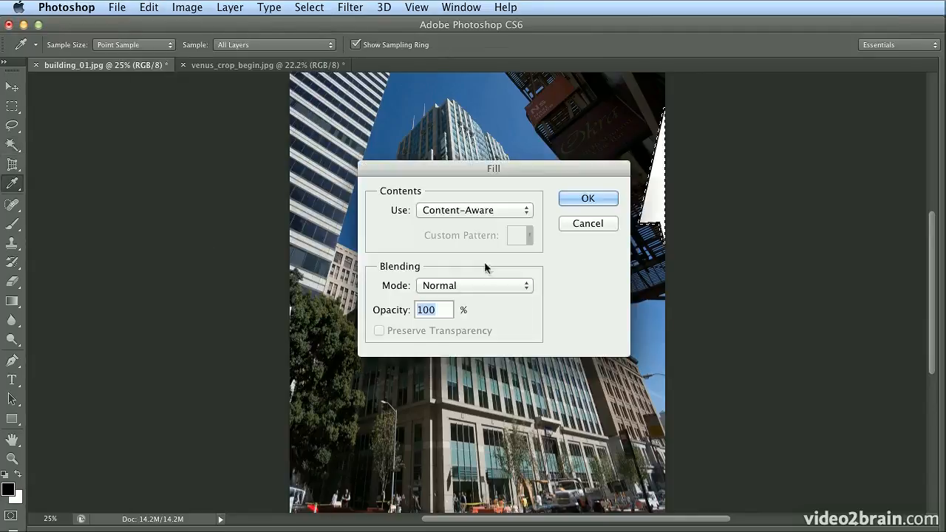
{"action": "left_click", "coordinate": [607, 199]}
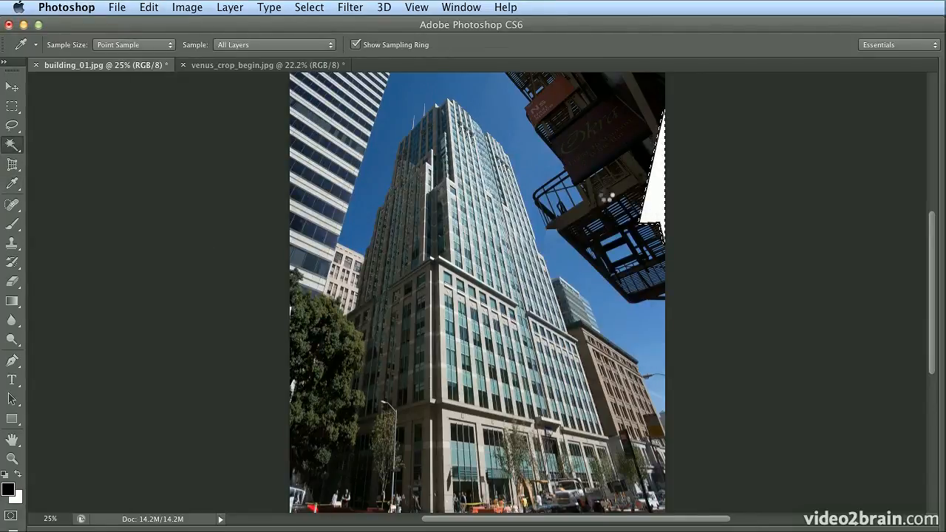
{"action": "key", "text": "super+d"}
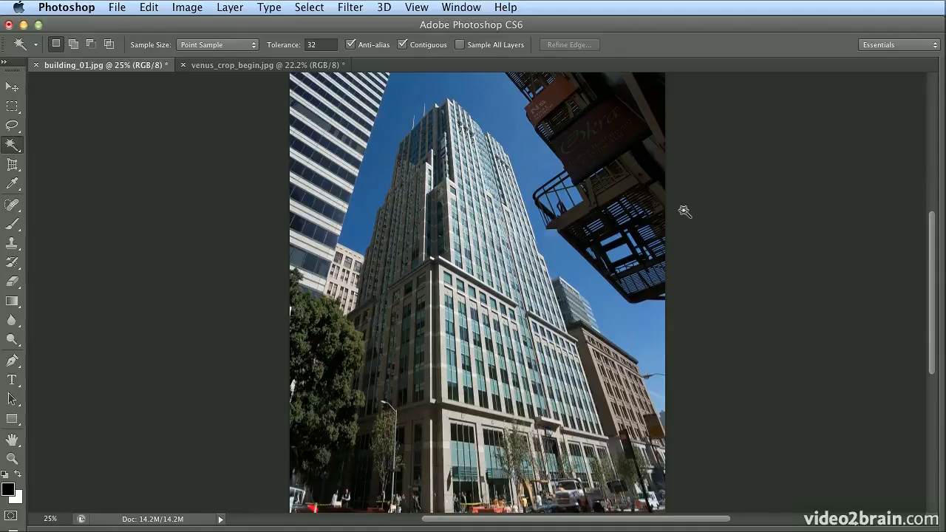
Review the cropped mural in venus_crop_begin.jpg, return to building_01.jpg, and display the crop tool variants with Perspective Crop Tool active.
{"action": "left_click", "coordinate": [252, 66]}
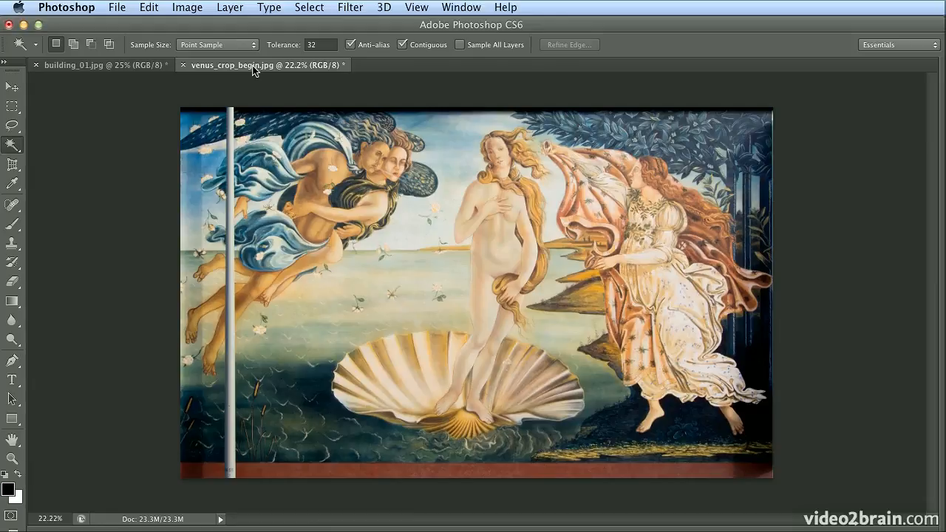
{"action": "left_click", "coordinate": [143, 65]}
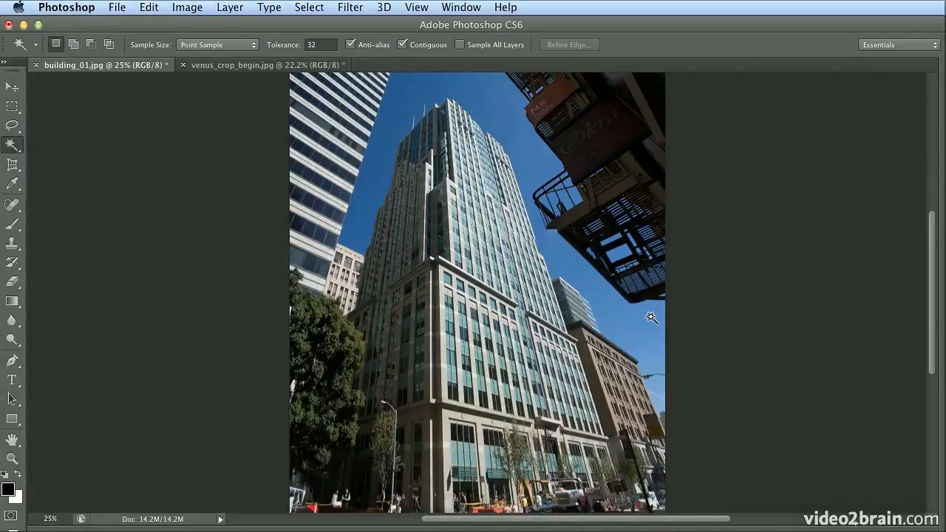
{"action": "left_click", "coordinate": [13, 165]}
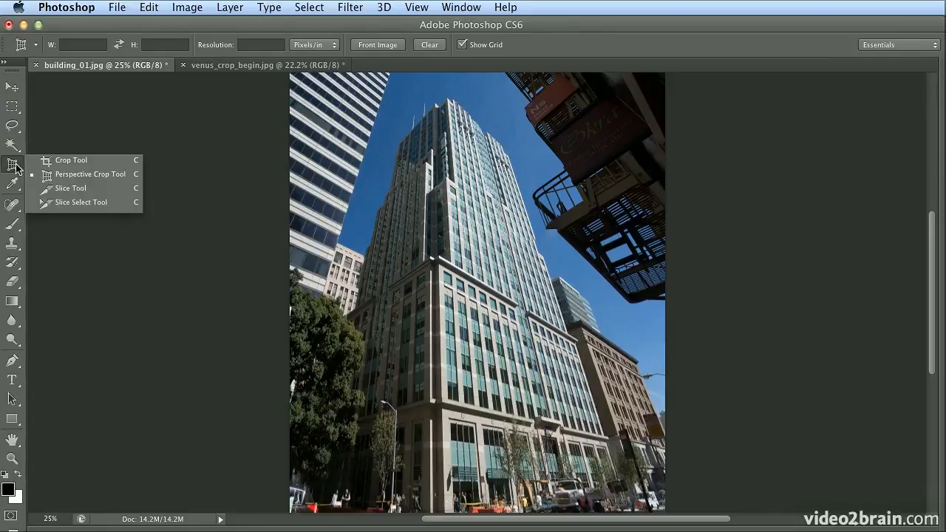